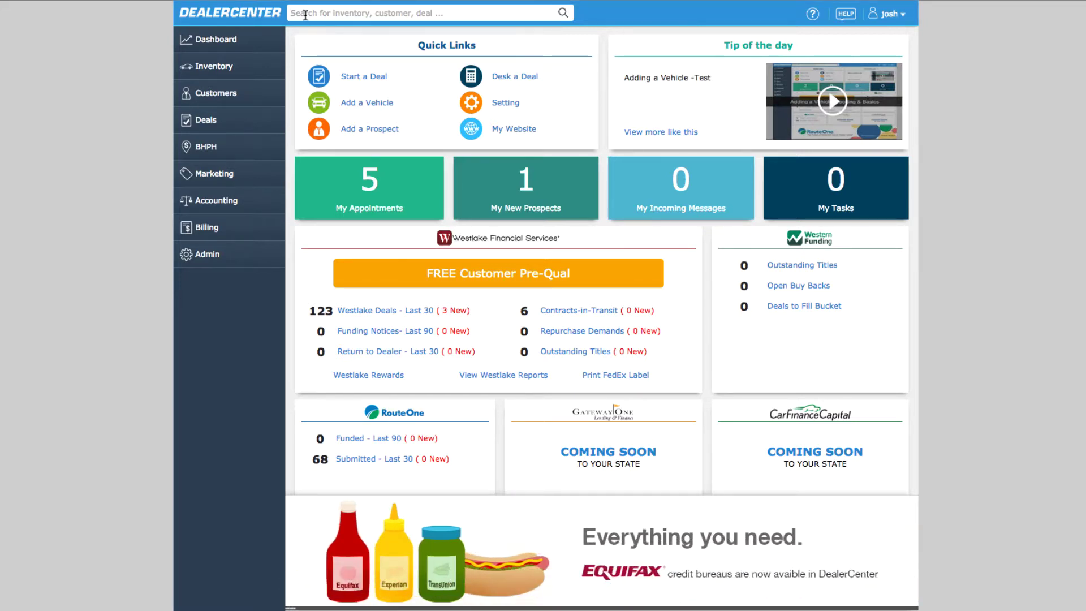
Search for the customer by first name in the top search bar to list the three matching records.
type("jason")
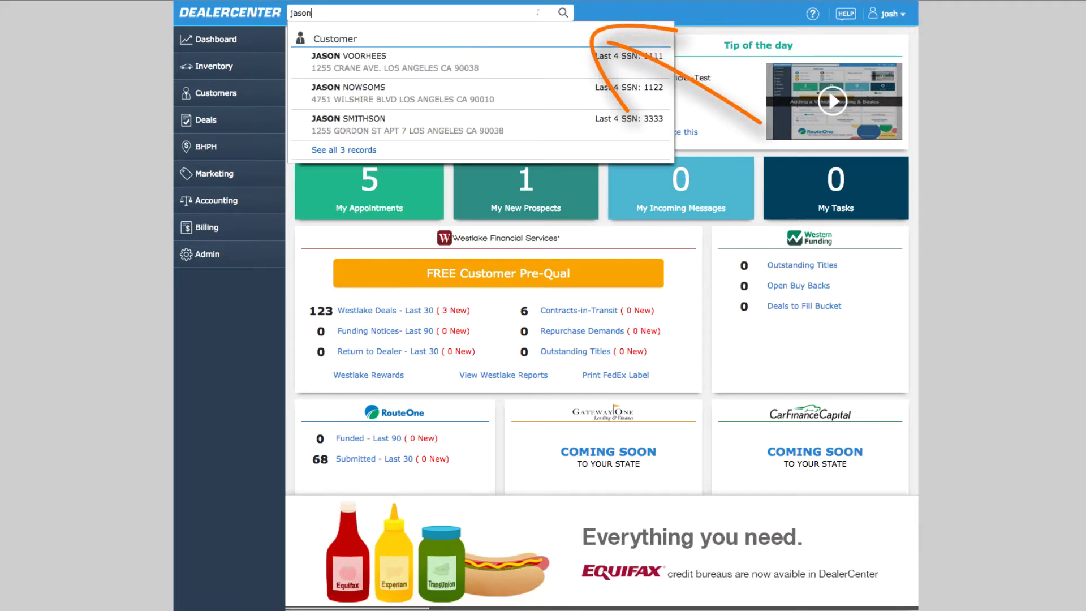
Open the matching customer's prospect record and cycle the Lead activity type through SMS, Email and Other.
left_click(337, 93)
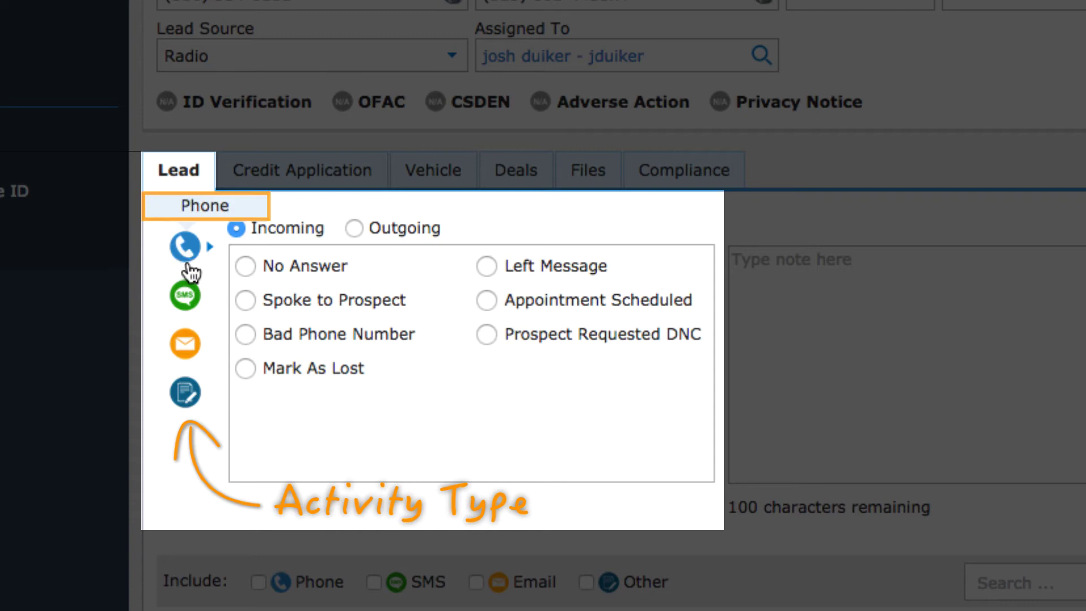
left_click(186, 295)
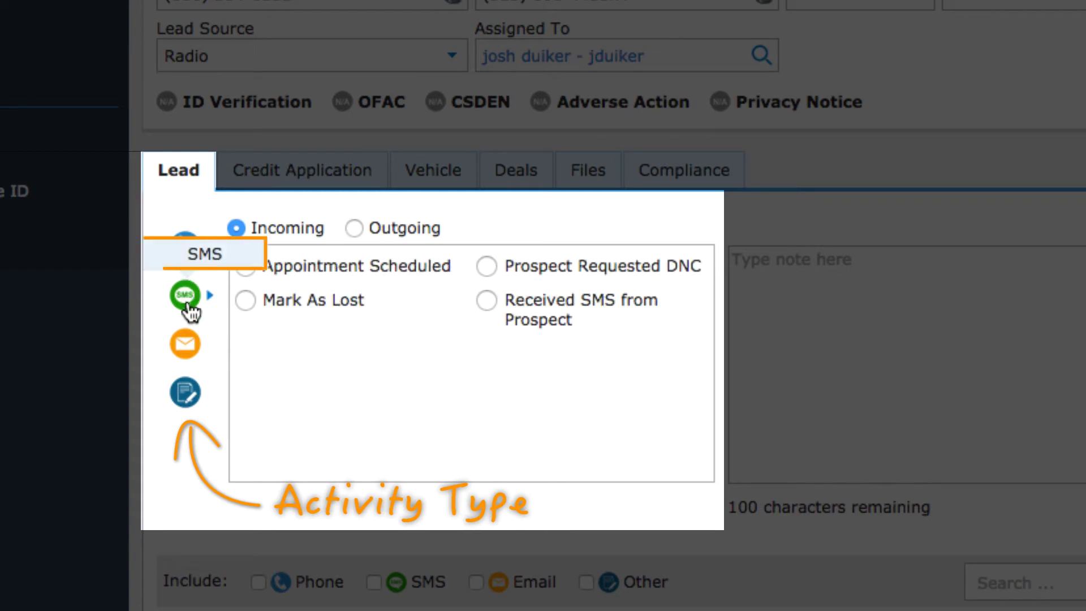
left_click(192, 348)
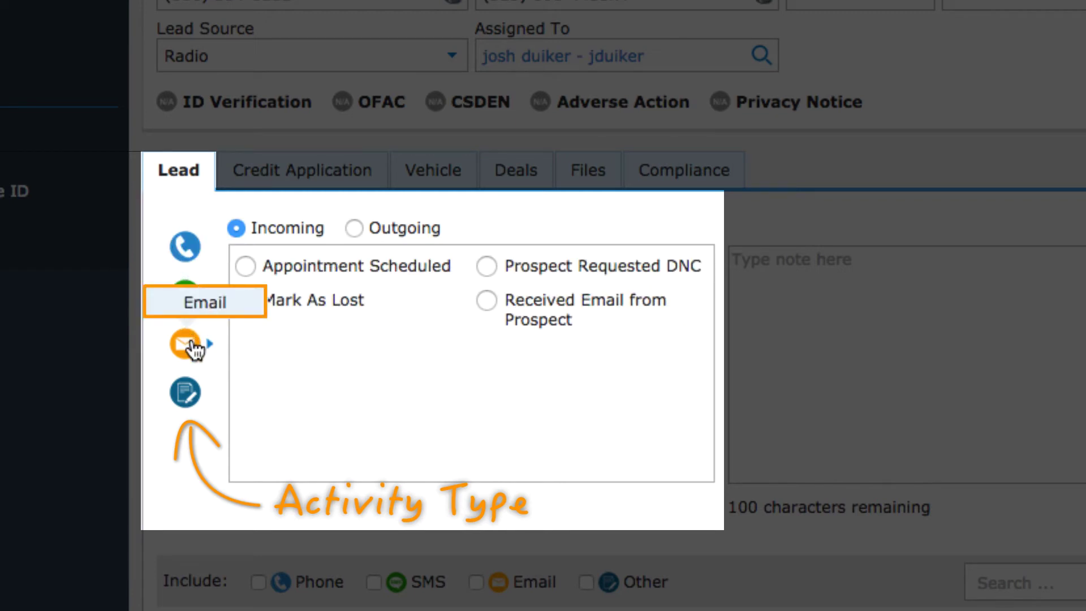
left_click(191, 396)
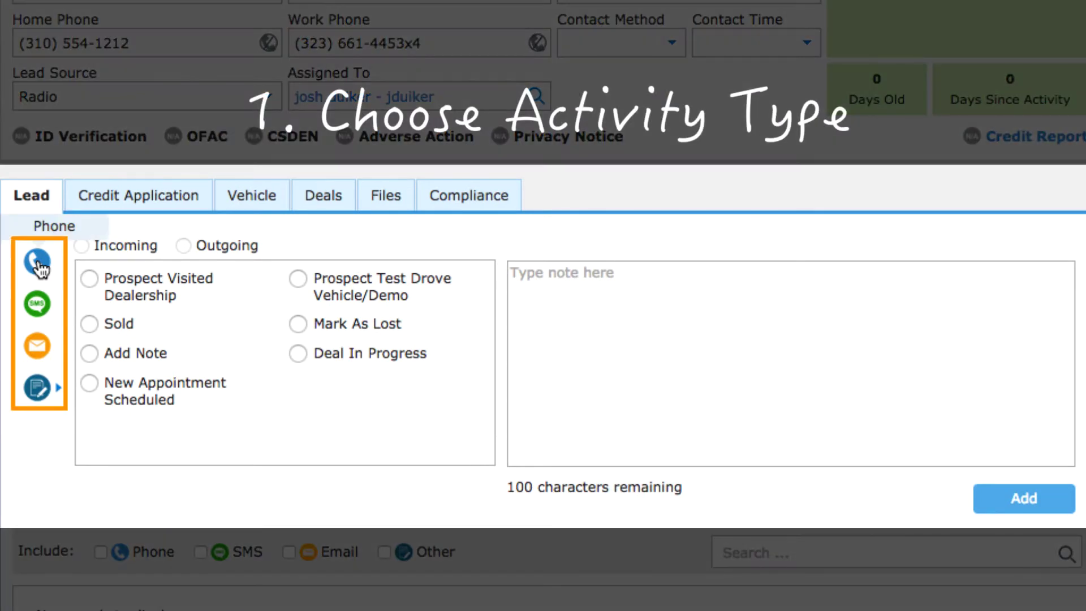
Draft an outgoing Phone activity with the Left Message outcome.
left_click(38, 263)
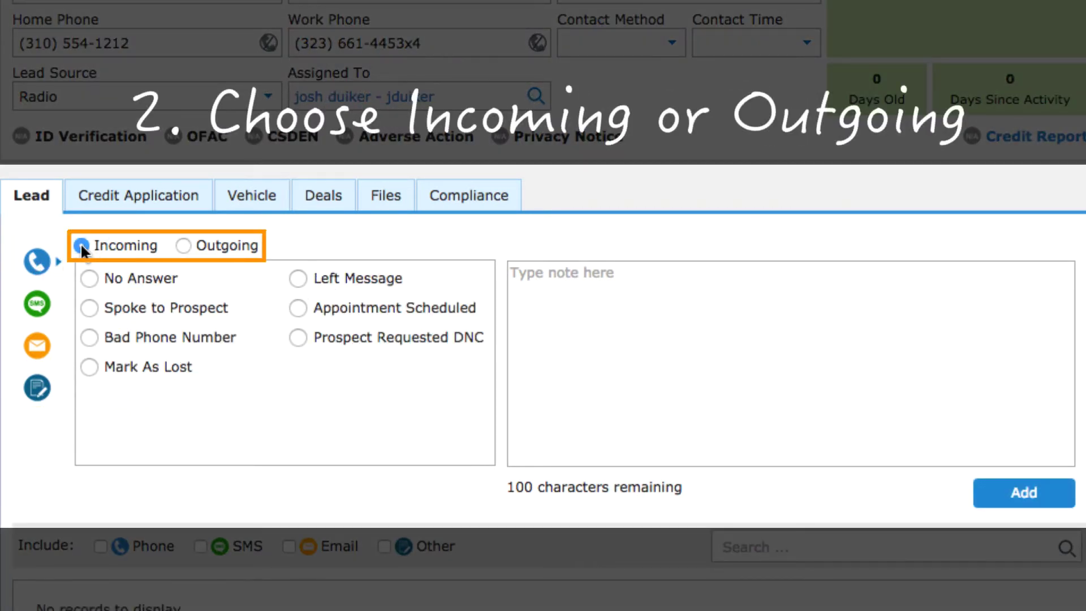
left_click(184, 246)
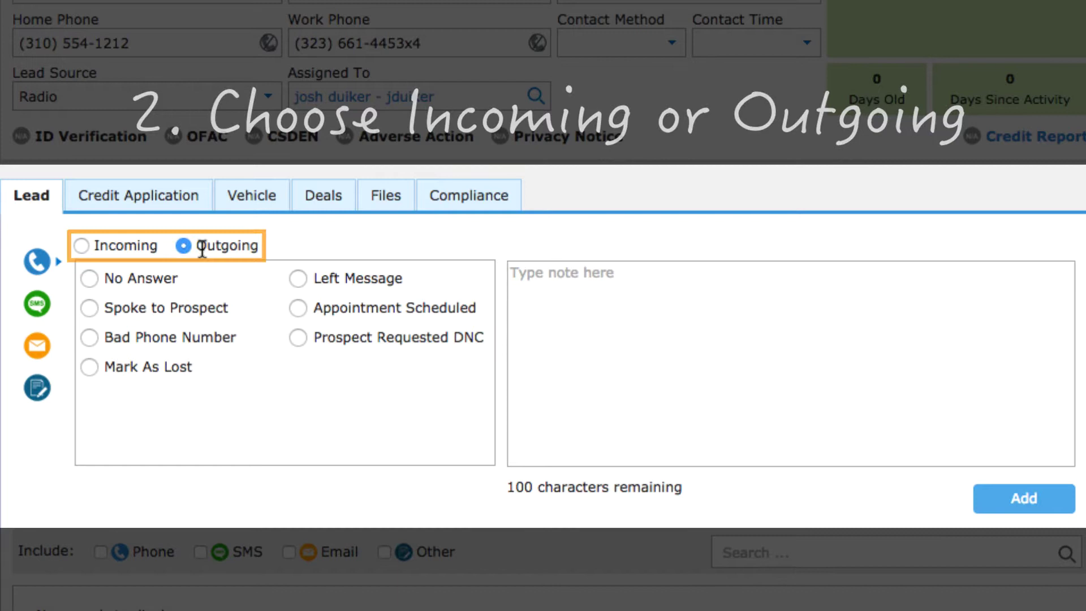
left_click(298, 280)
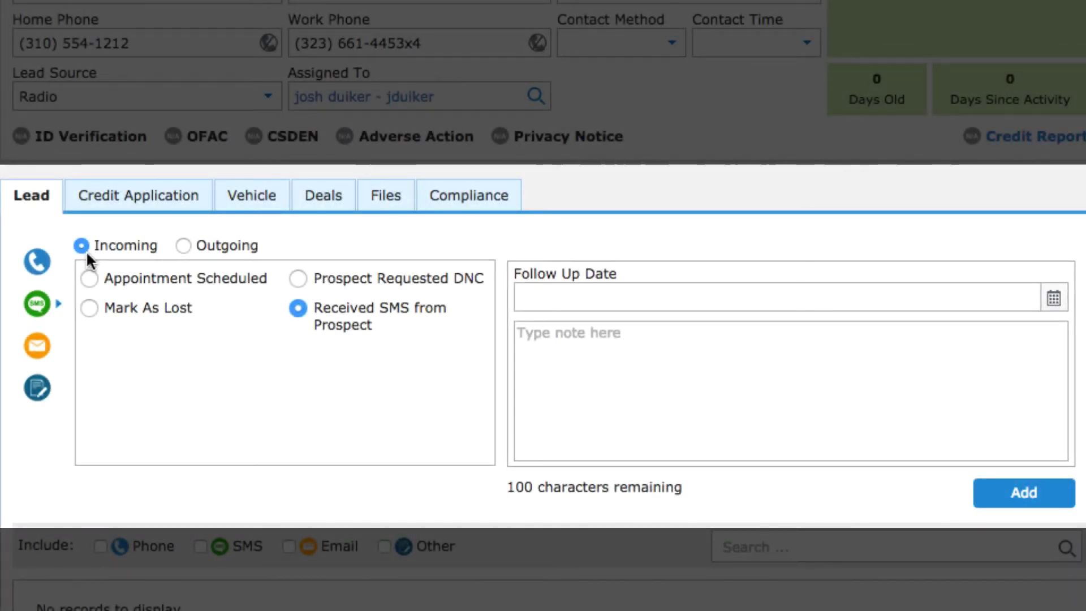
Log an outgoing Phone call with the Left Message outcome and a follow-up date of 8/7/2015.
left_click(33, 272)
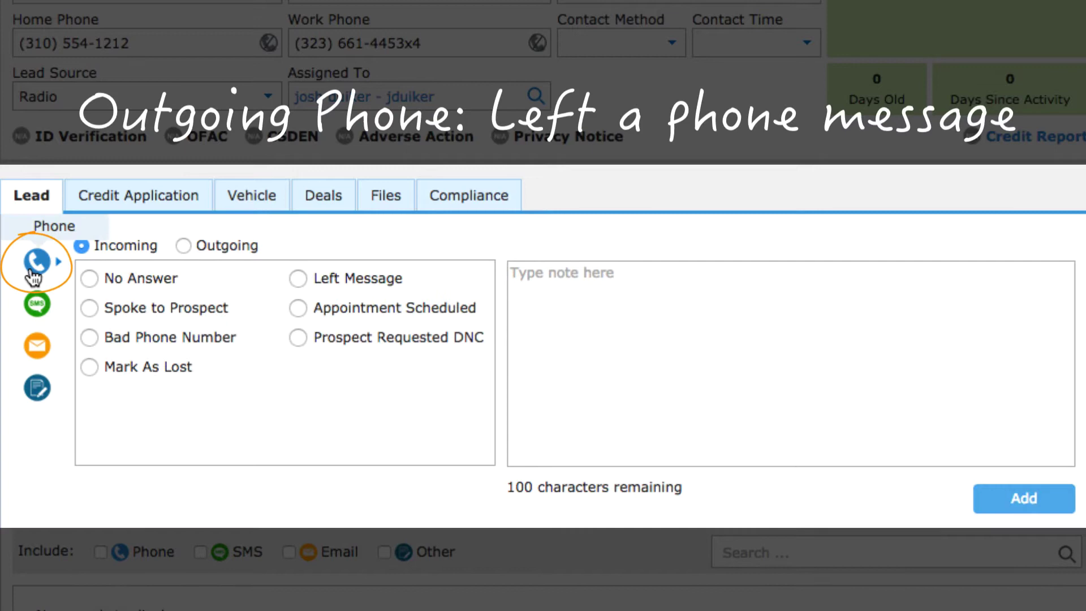
left_click(183, 245)
left_click(300, 280)
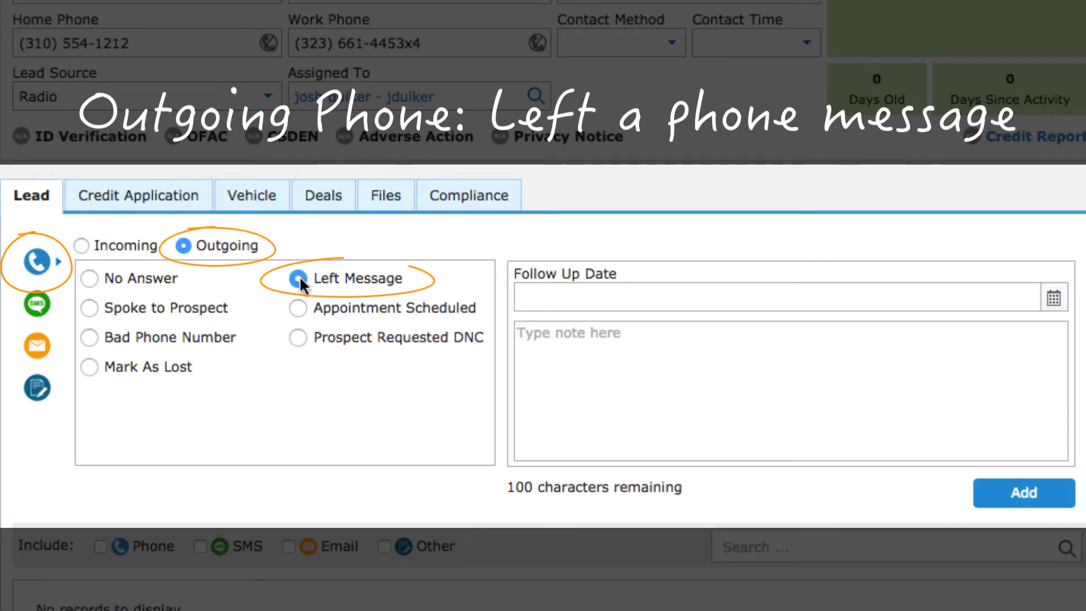
left_click(1006, 488)
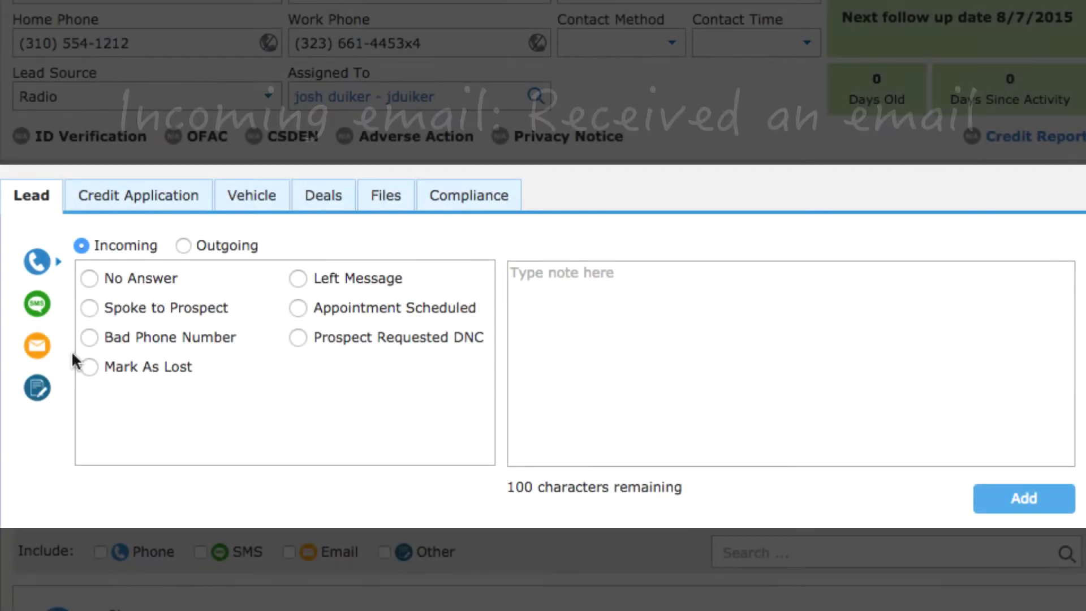
Log a Received Email from Prospect with the note 'was asking about pickups and fords'.
left_click(38, 347)
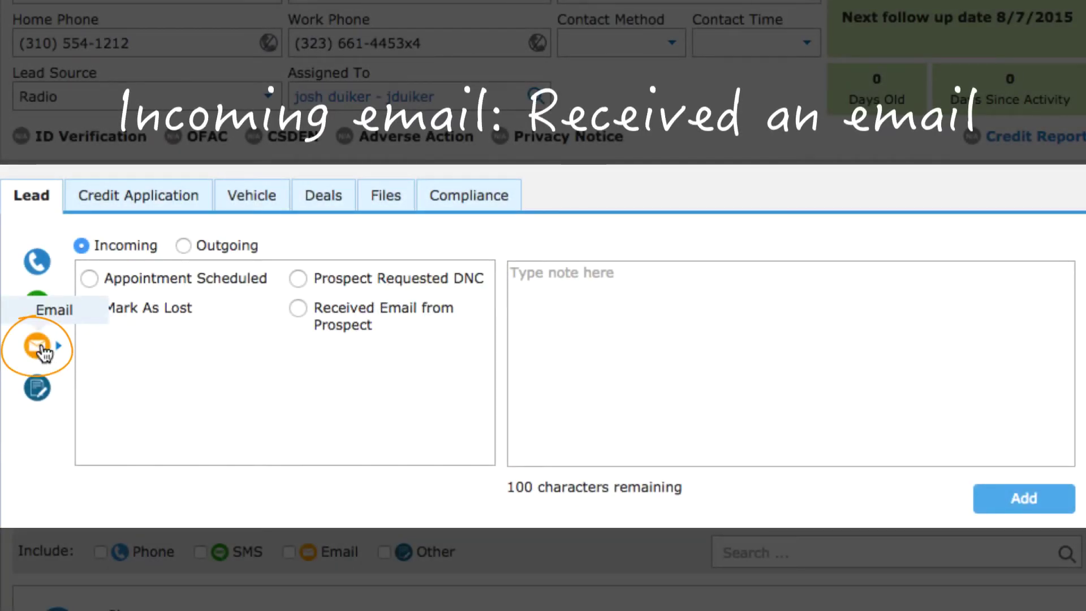
left_click(298, 308)
left_click(582, 333)
type("was asking ")
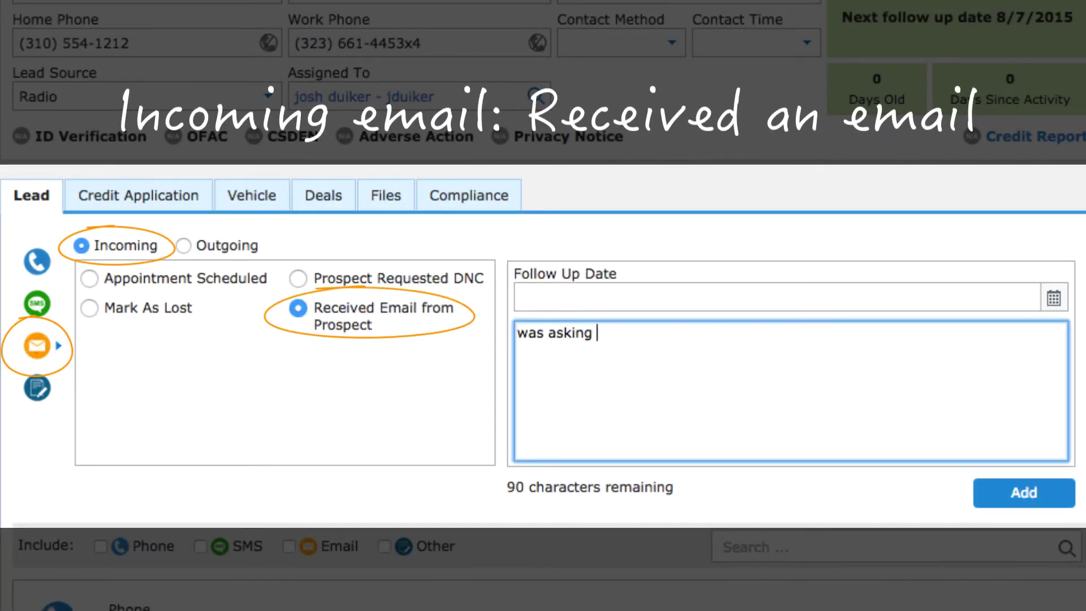
type("about pickups and fords")
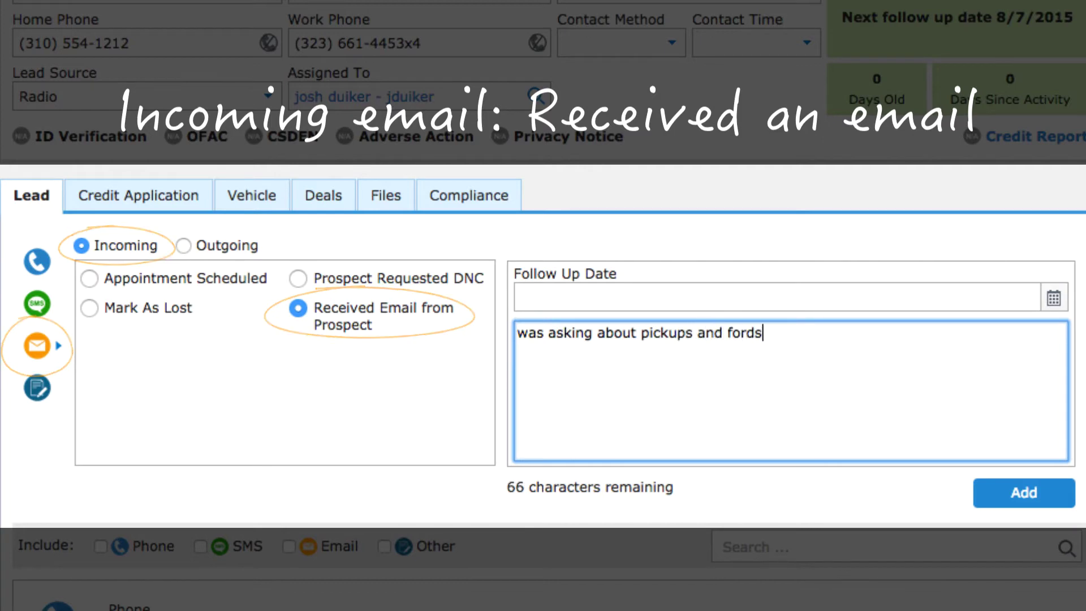
left_click(1012, 493)
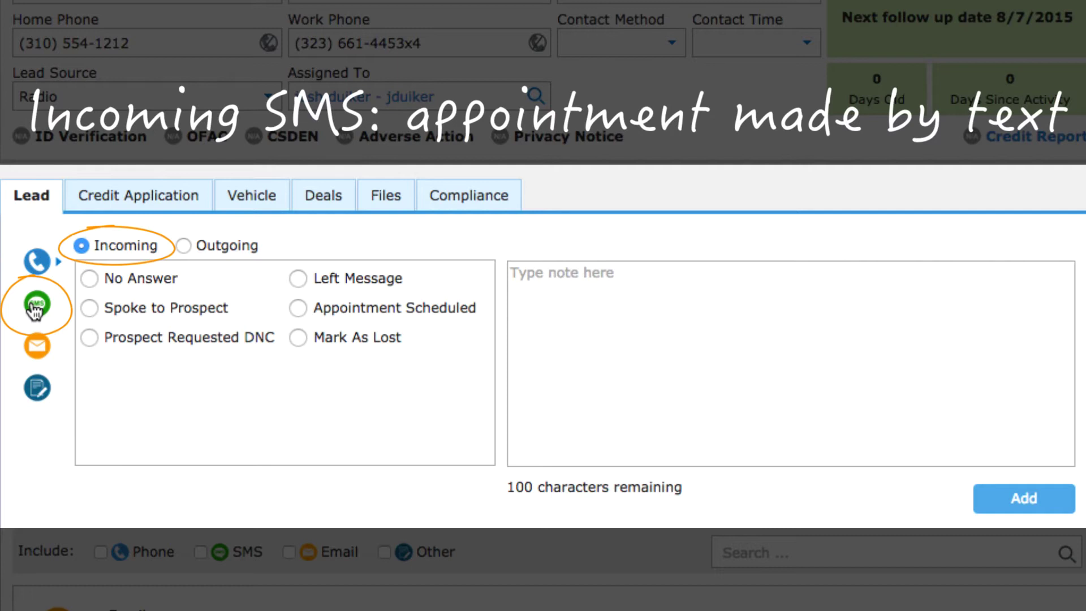
Log an SMS appointment 'Test Drive Ford pickup' on 8/8/2015 at 3:00 PM, noting 'Seems very interested'.
left_click(36, 307)
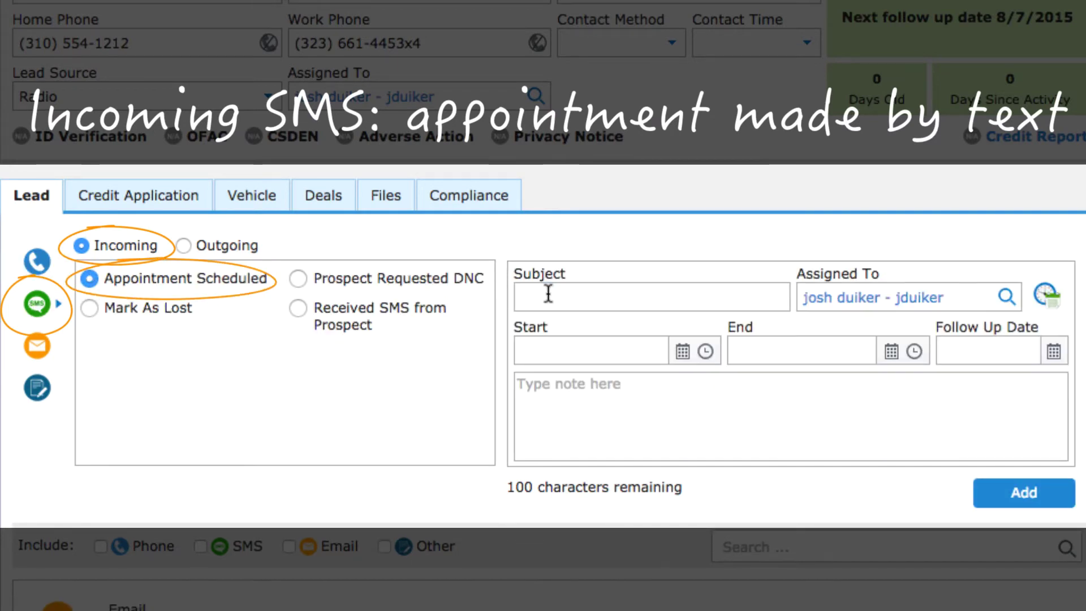
left_click(545, 294)
type("Test Drive Ford pickup")
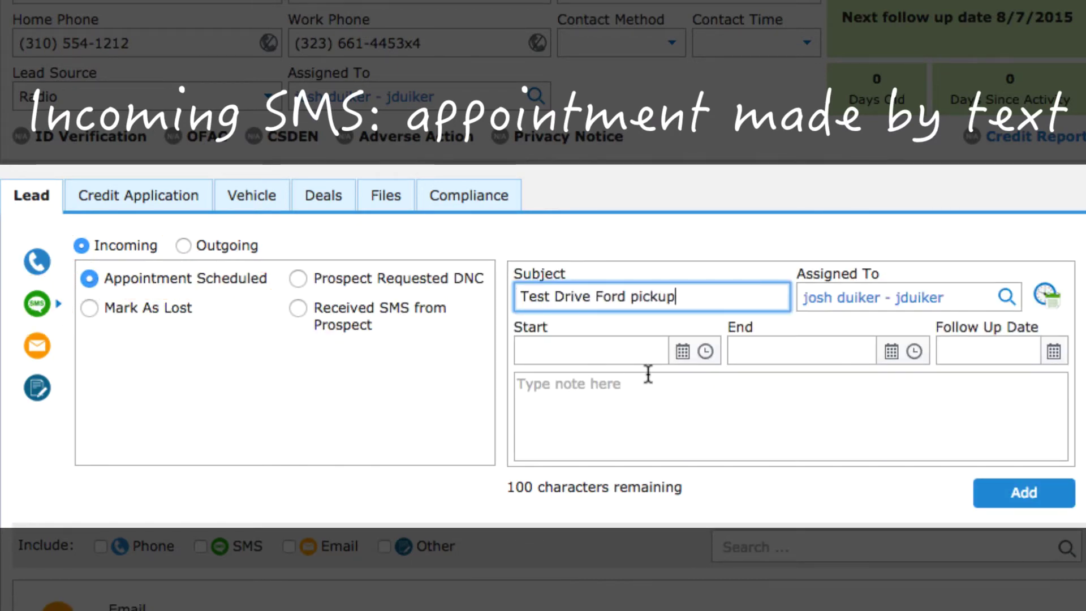
left_click(683, 351)
left_click(732, 467)
left_click(704, 352)
scroll(655, 441, "down", 10)
left_click(655, 452)
left_click(654, 453)
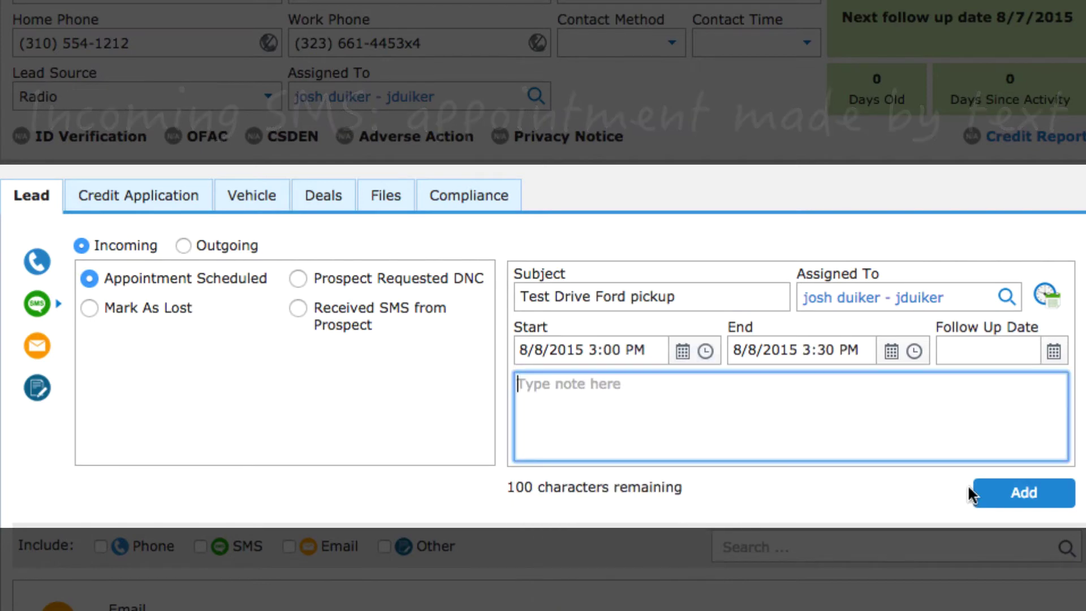
type("Seems very interested")
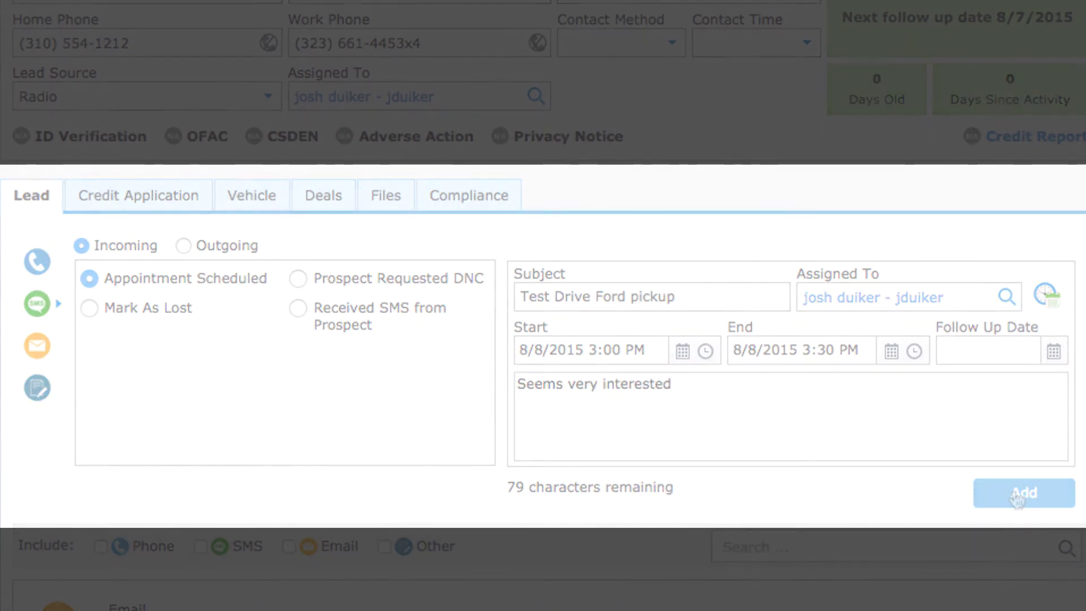
left_click(1018, 493)
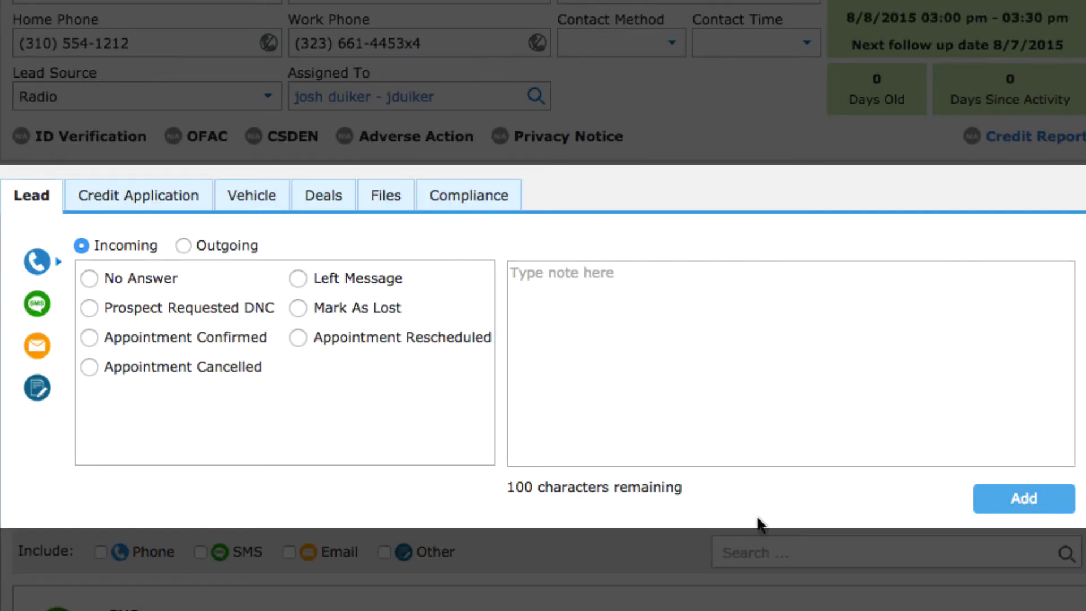
Draft an Other activity, Prospect Visited Dealership, with the note 'Came in - wants to talk'.
left_click(37, 387)
left_click(90, 277)
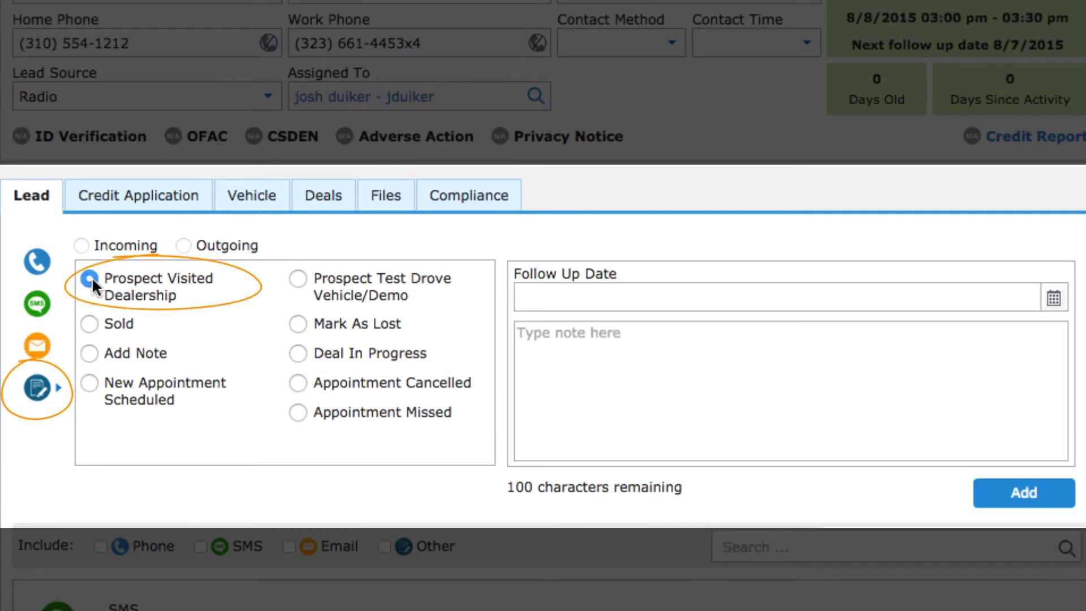
left_click(575, 349)
type("Came in ")
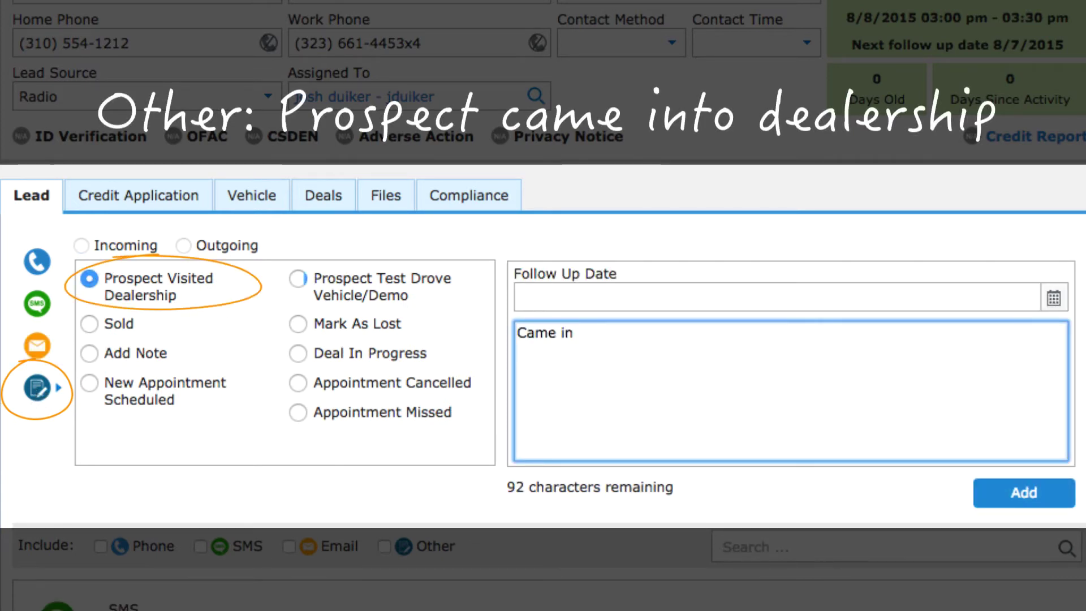
type("- wants to talk")
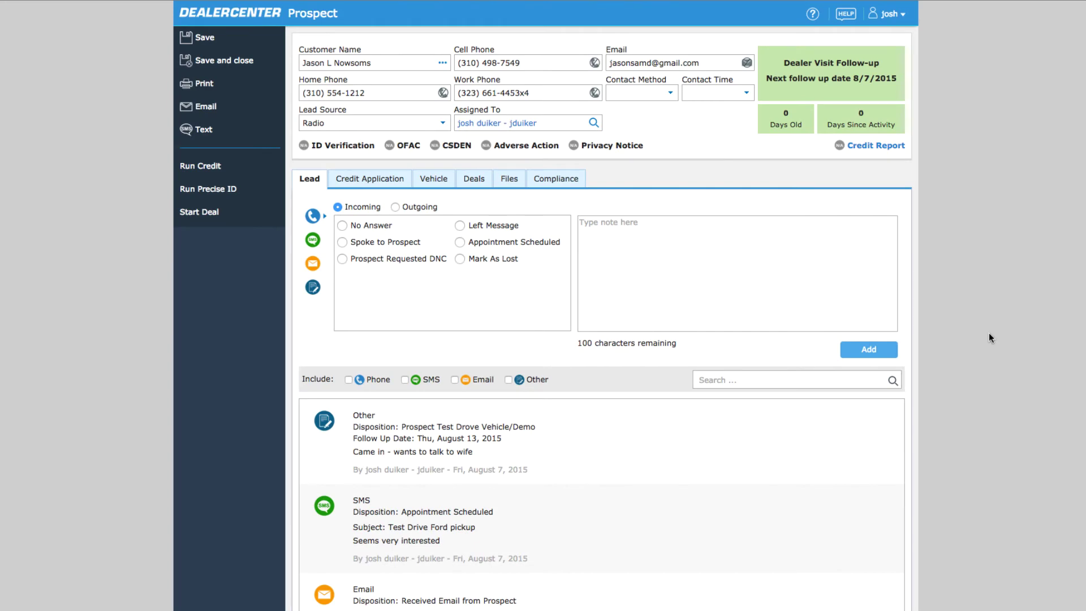
Scroll down the Prospect page to review the logged activity history below the Lead tab.
scroll(989, 333, "down", 3)
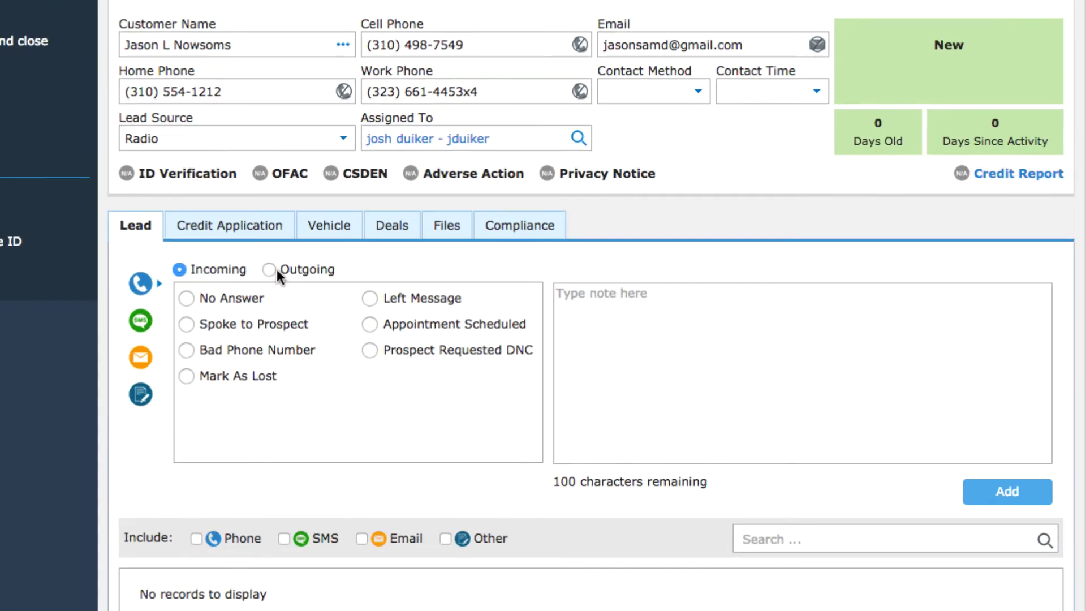
Log an outgoing Phone call with the Left Message outcome.
left_click(398, 207)
left_click(461, 226)
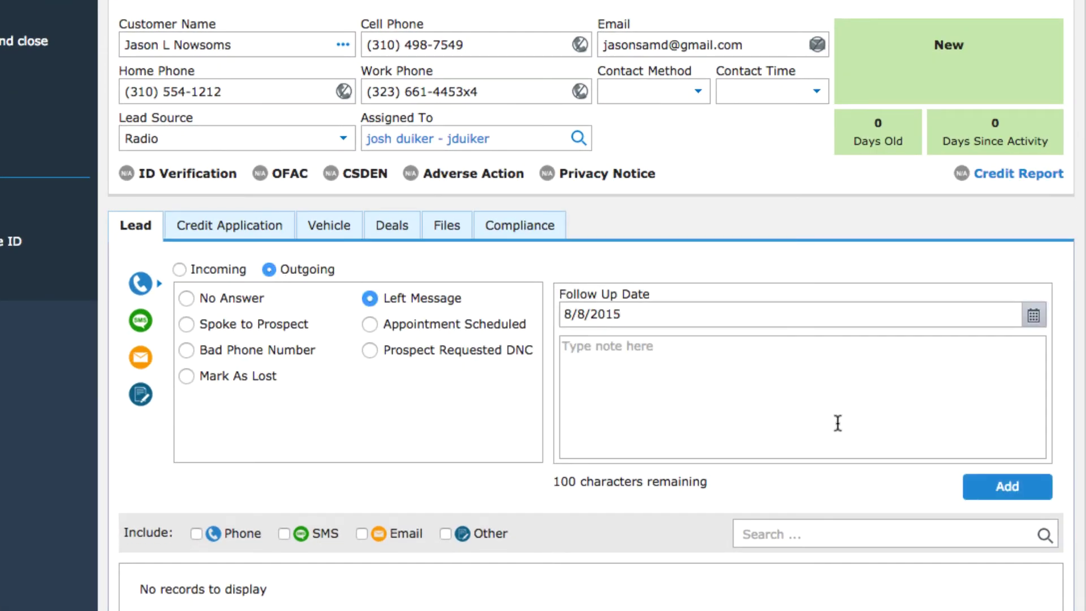
left_click(859, 346)
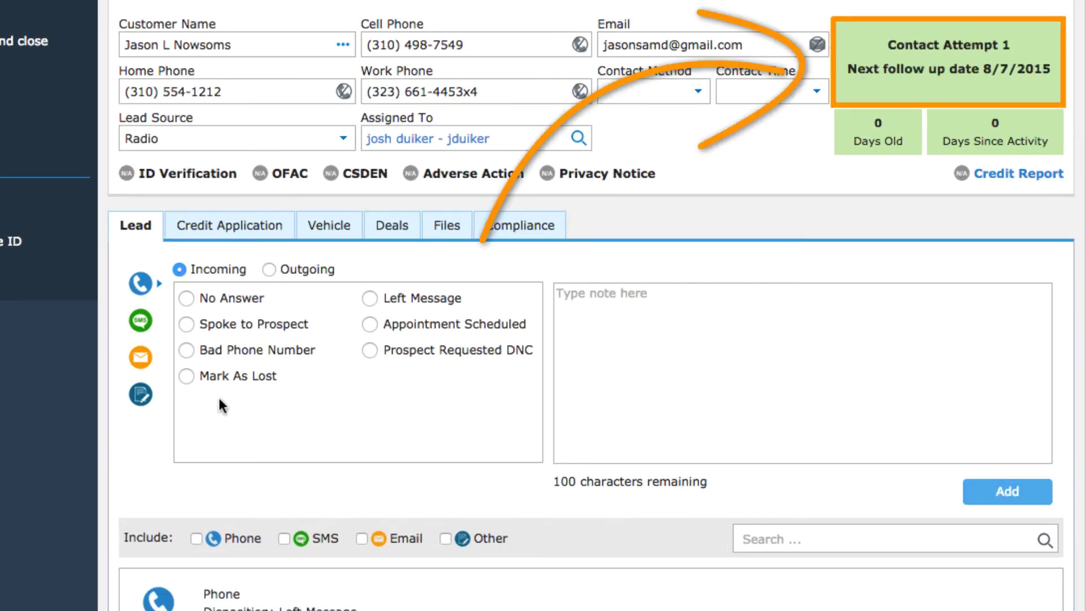
Log a Received Email noting 'was asking about pickups and fords', then add the SMS appointment.
left_click(142, 359)
left_click(370, 325)
type("was asking about pickups and fords")
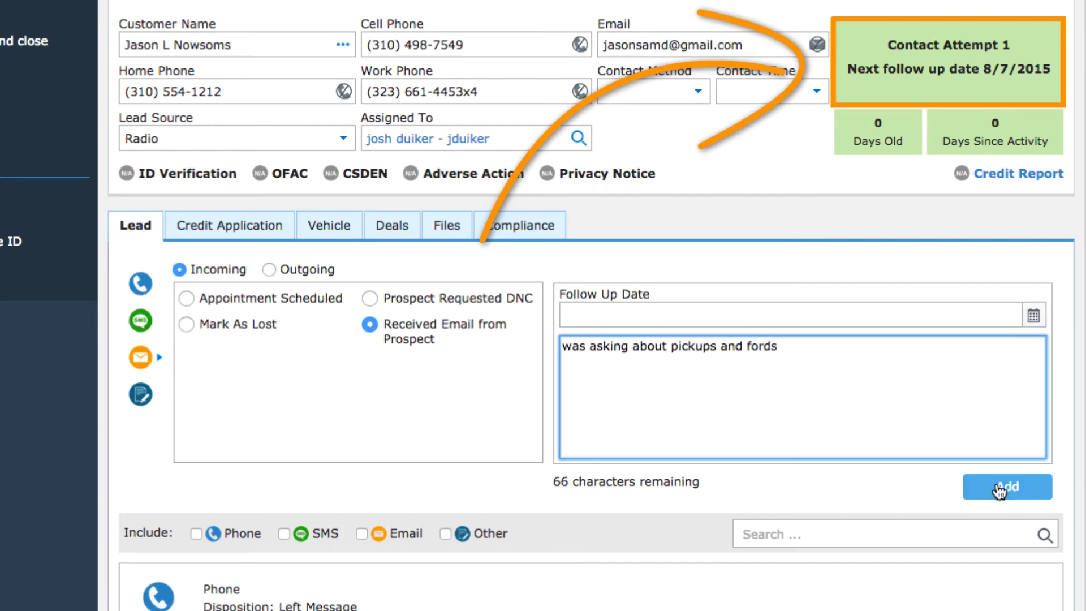
left_click(1000, 491)
left_click(140, 320)
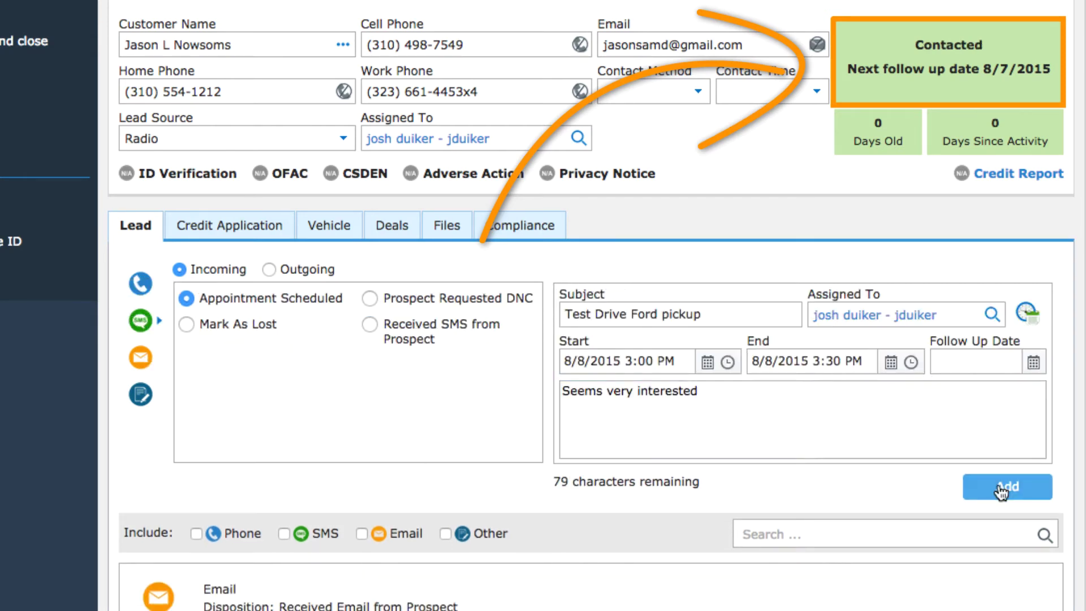
left_click(1001, 491)
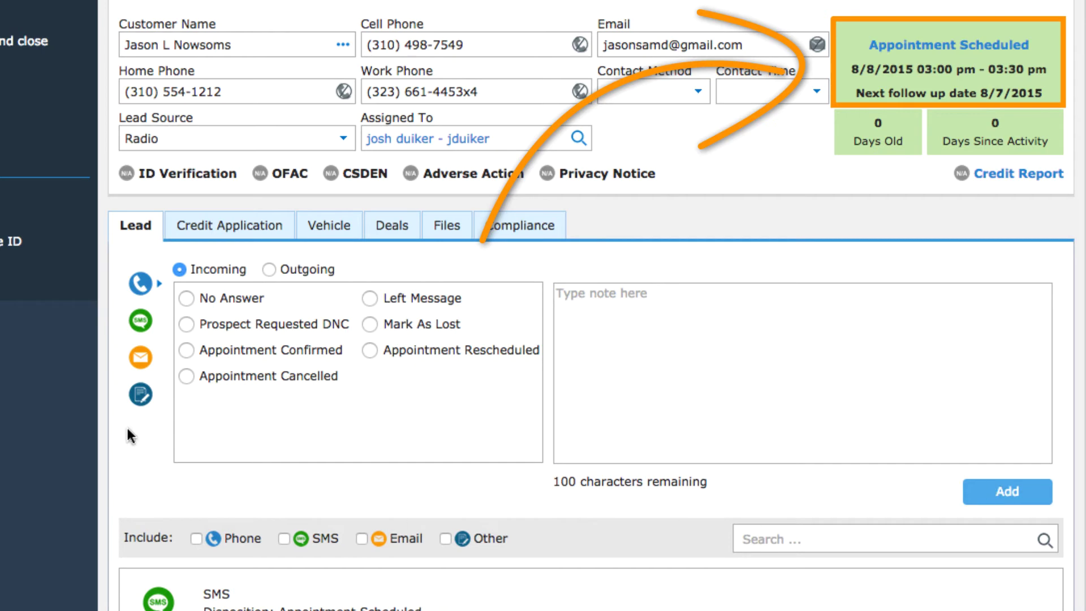
Log an Other test-drive entry noting 'Came in - wants to talk to wife' with a follow-up date.
left_click(140, 394)
left_click(186, 298)
left_click(369, 298)
left_click(792, 396)
type("Came in - wants to talk to wife")
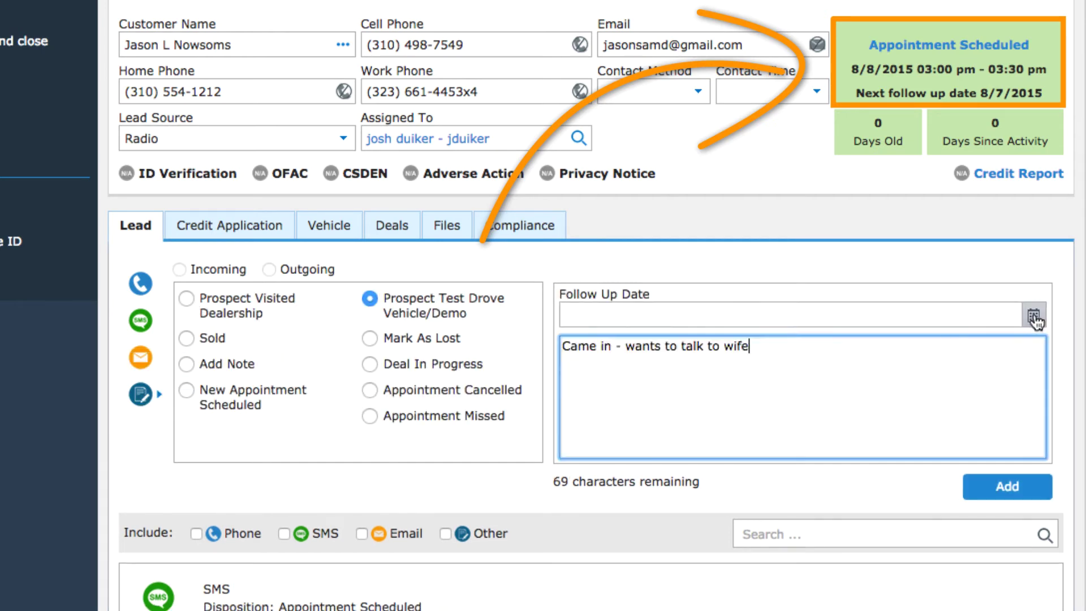
left_click(1034, 319)
left_click(722, 444)
left_click(1007, 486)
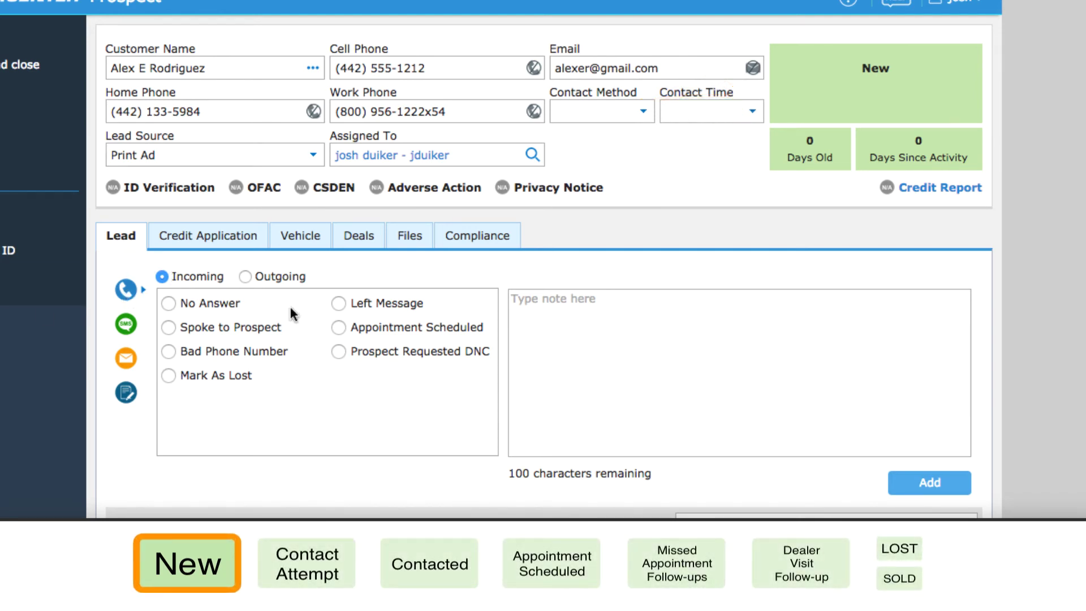
Log a Phone activity with the Appointment Scheduled outcome for 8/15/2015, 12:30–1:00 PM.
left_click(339, 328)
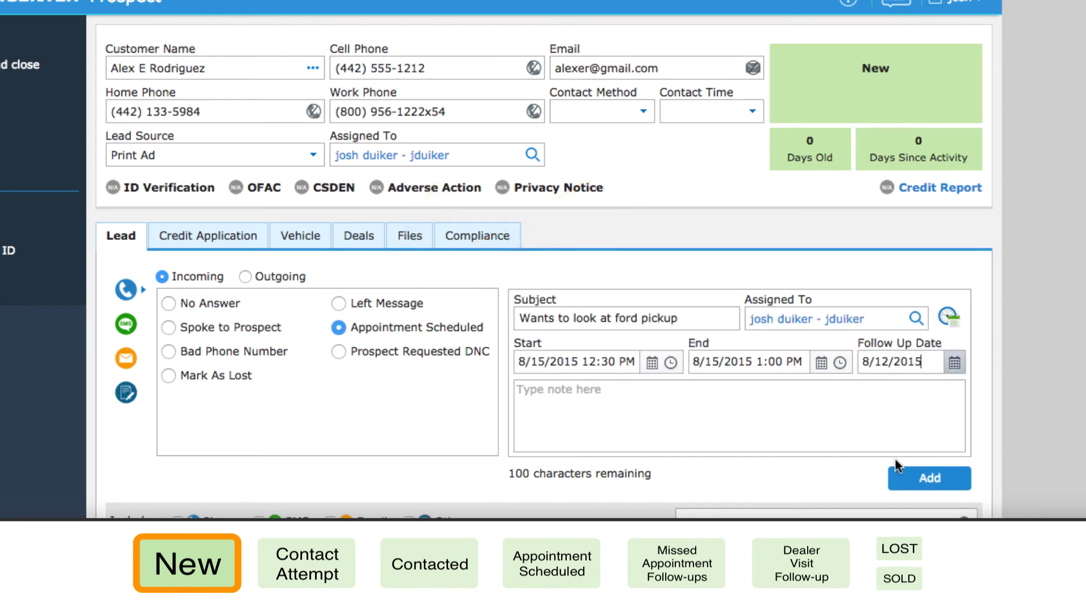
left_click(916, 478)
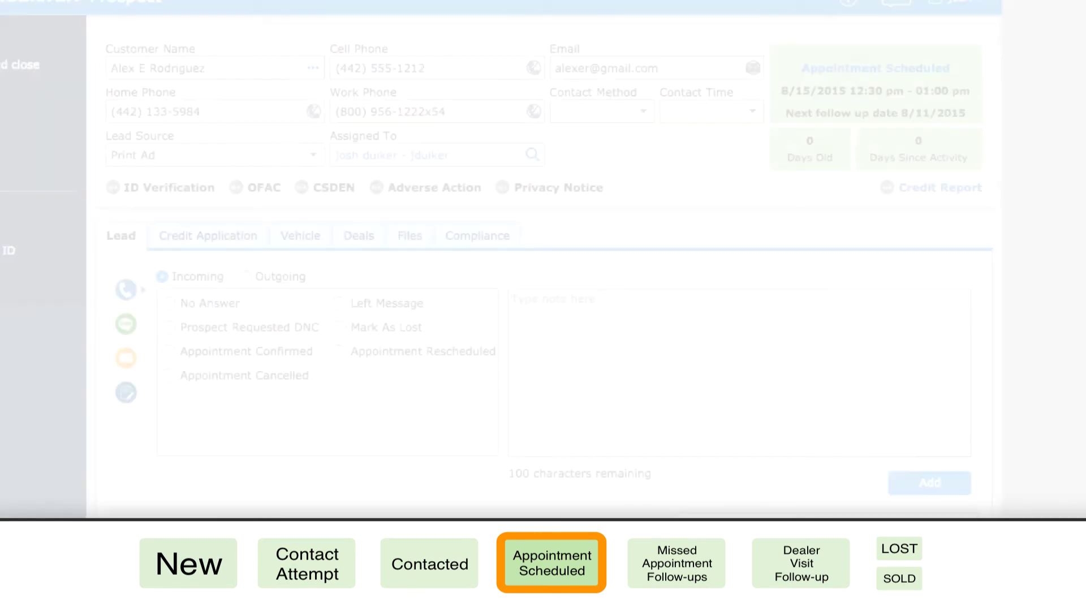
Log an outgoing Left Message call confirming Saturday's appointment.
left_click(245, 276)
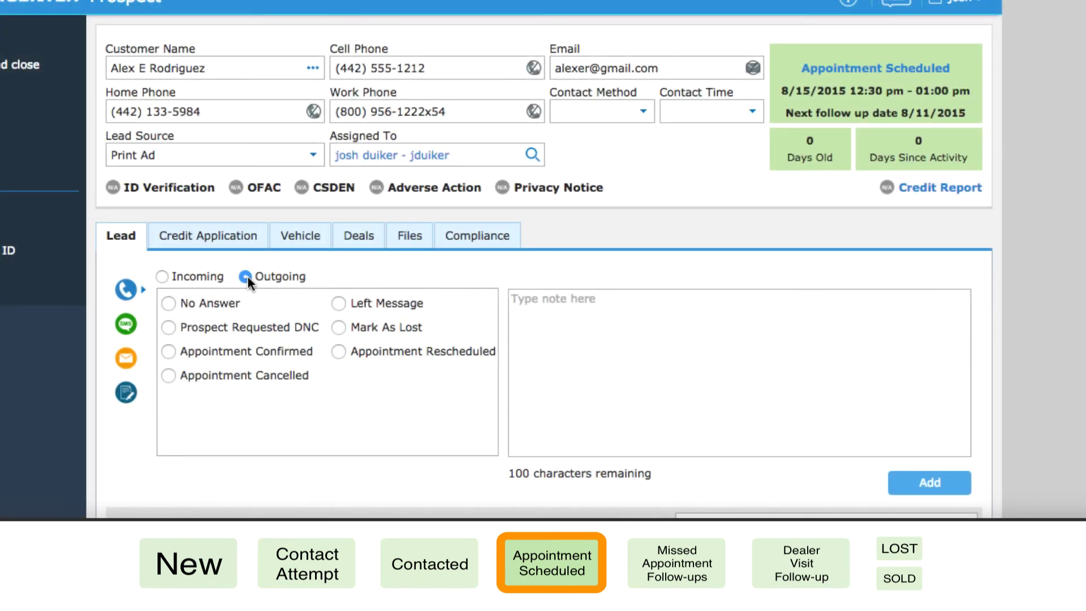
left_click(338, 303)
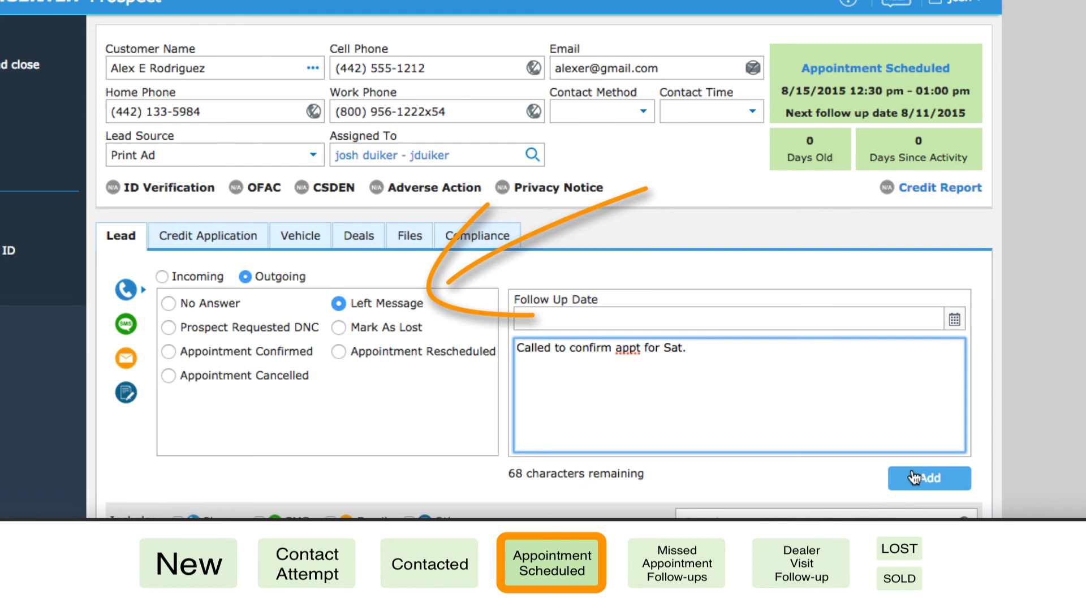
left_click(922, 479)
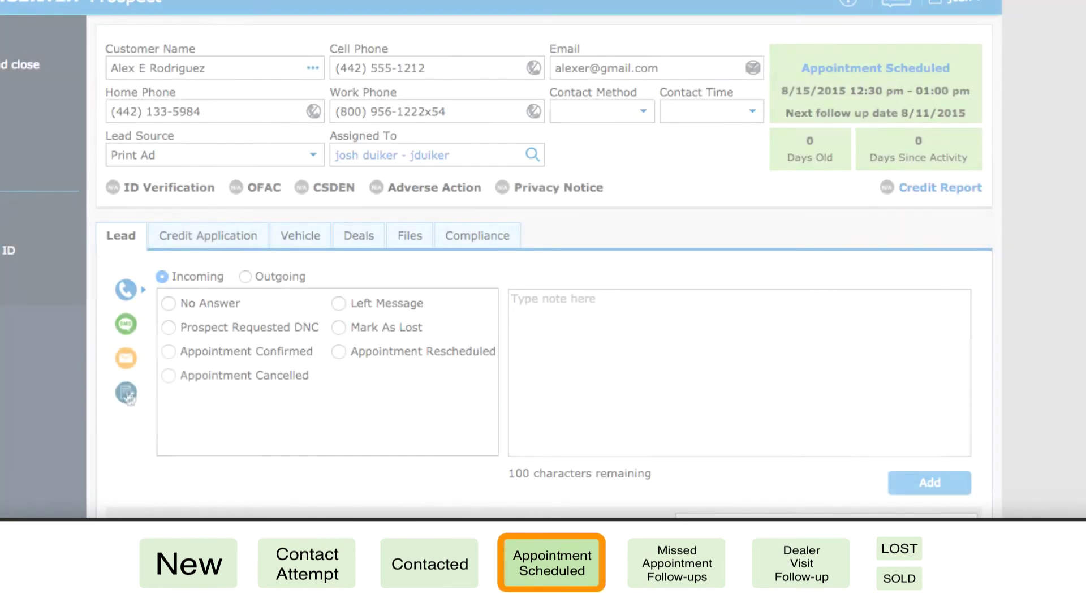
Log an Other Prospect Test Drove Vehicle/Demo entry, follow-up 8/20/2015, noting 'Loved pickup - wants to talk to wife'.
left_click(126, 393)
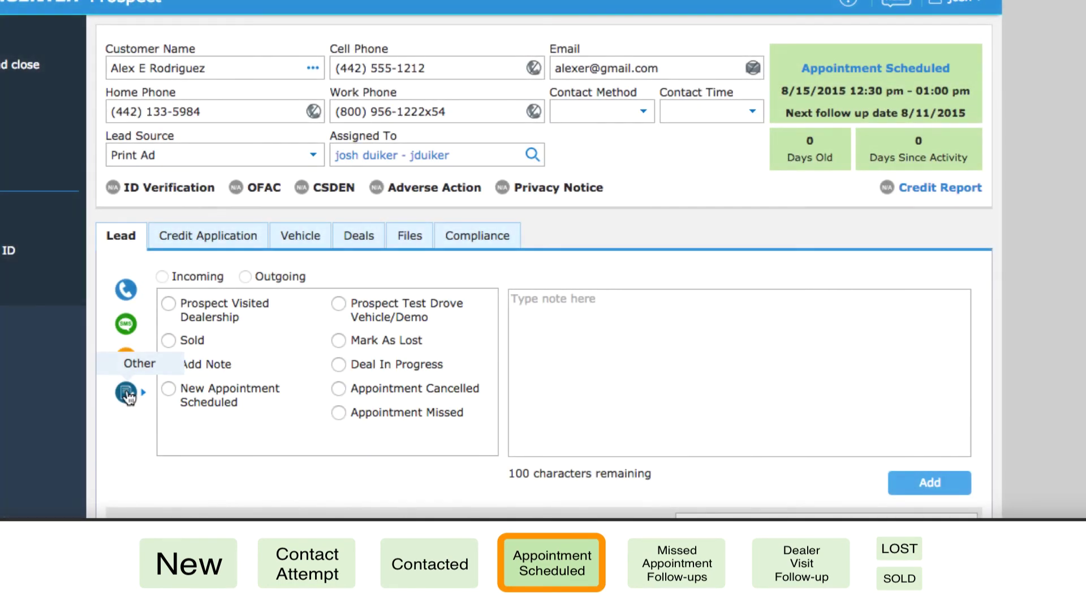
left_click(347, 305)
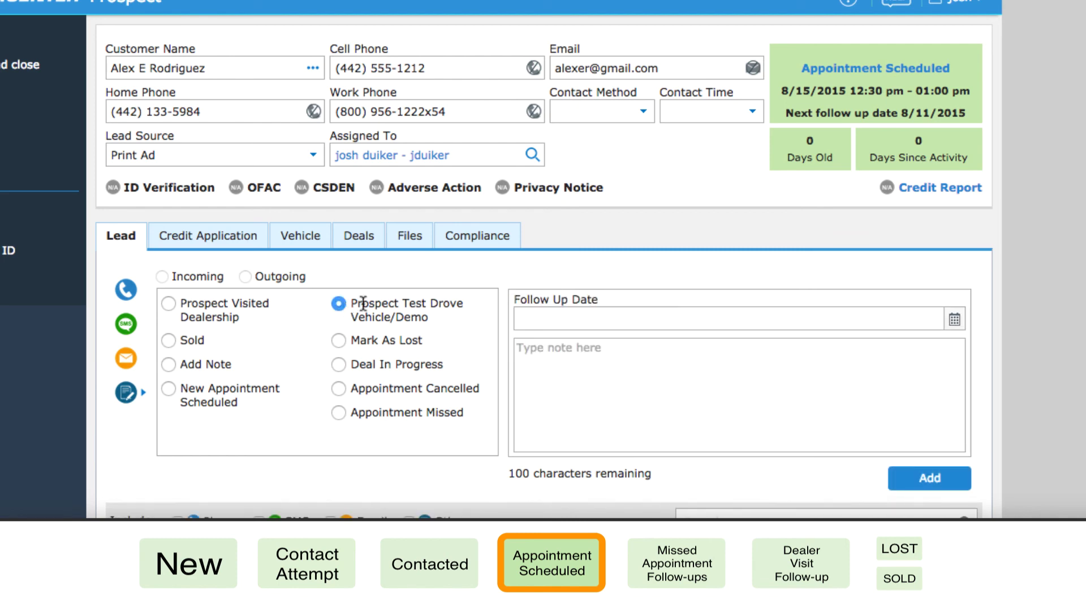
left_click(955, 319)
left_click(635, 456)
left_click(580, 383)
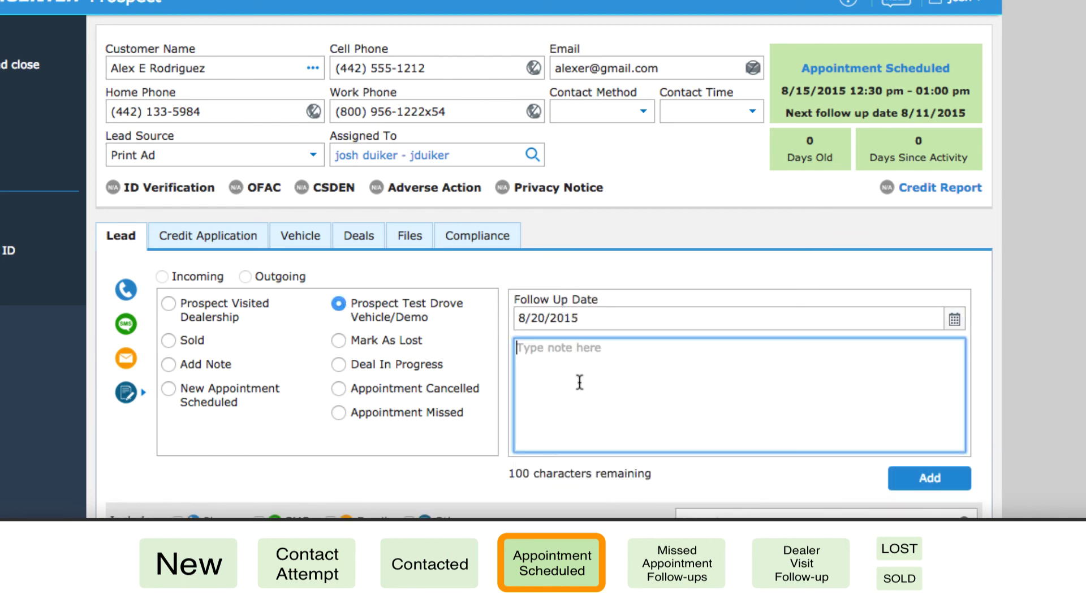
type("Loved picku")
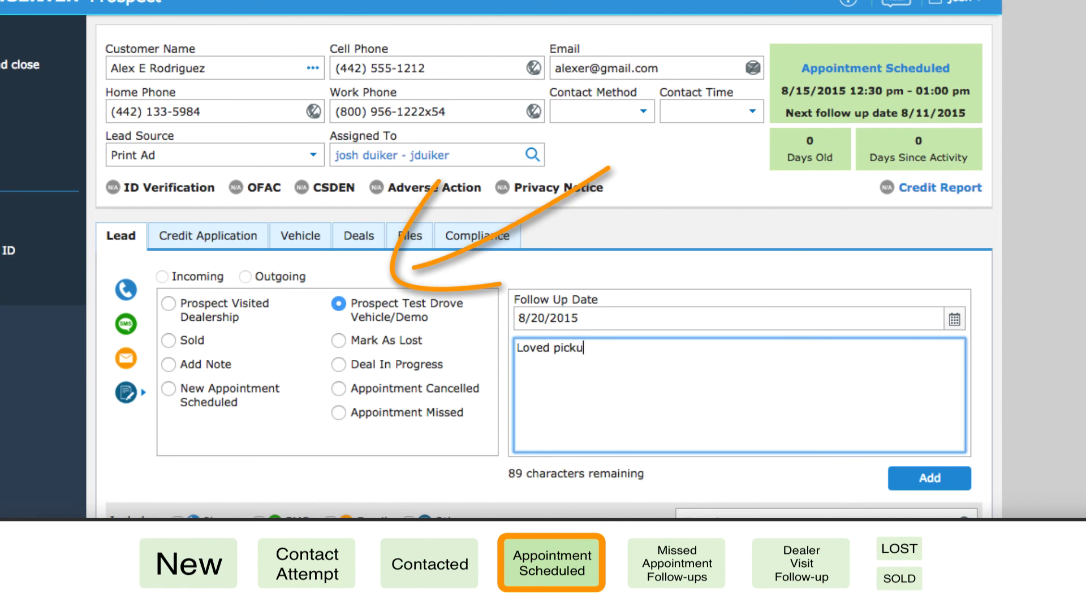
type("p - wants to talk to wife")
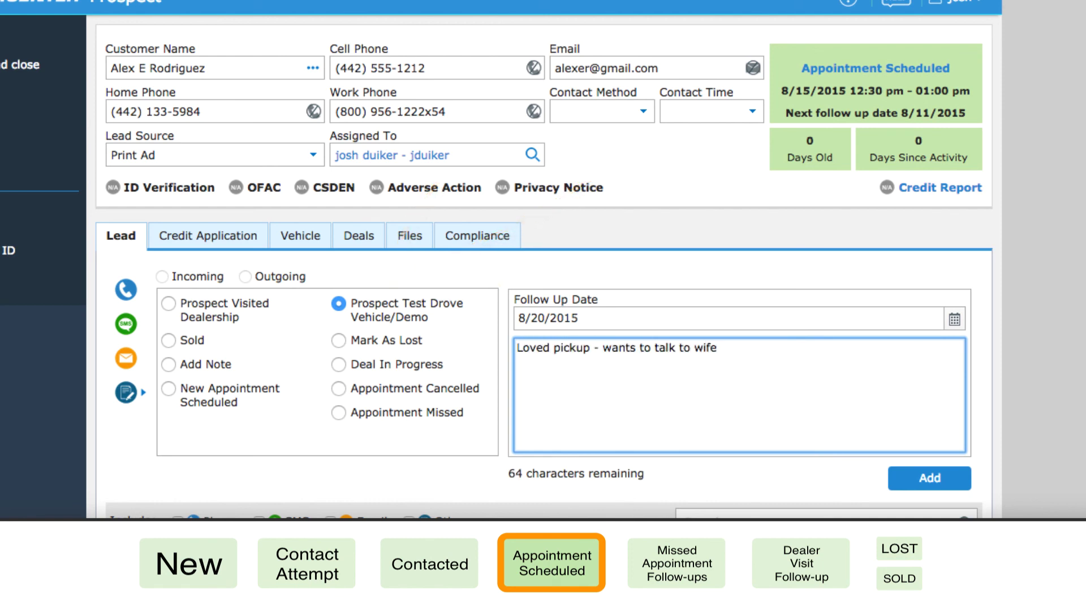
left_click(933, 482)
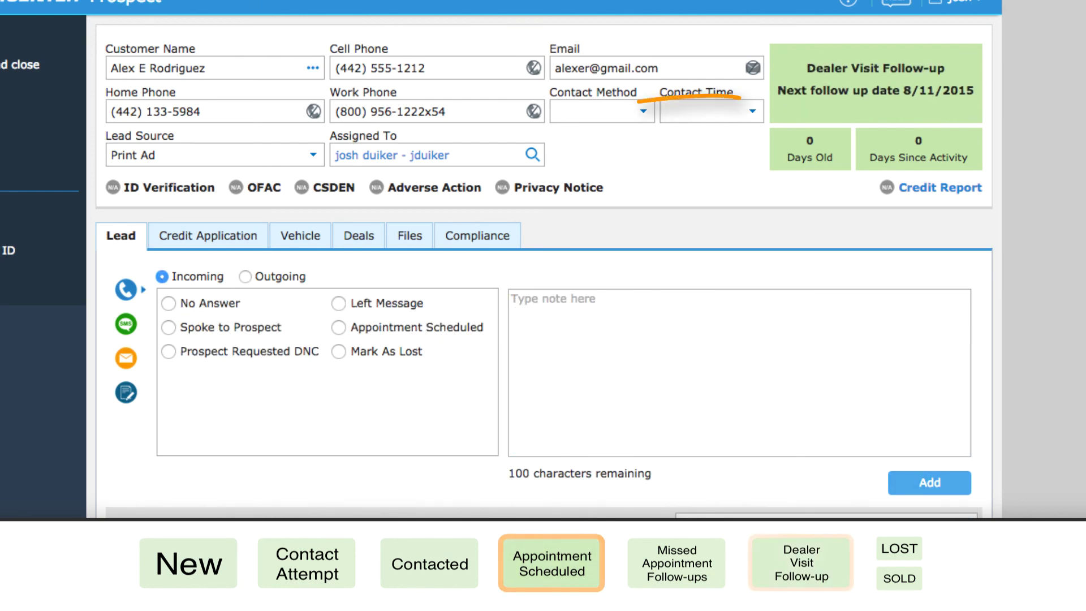